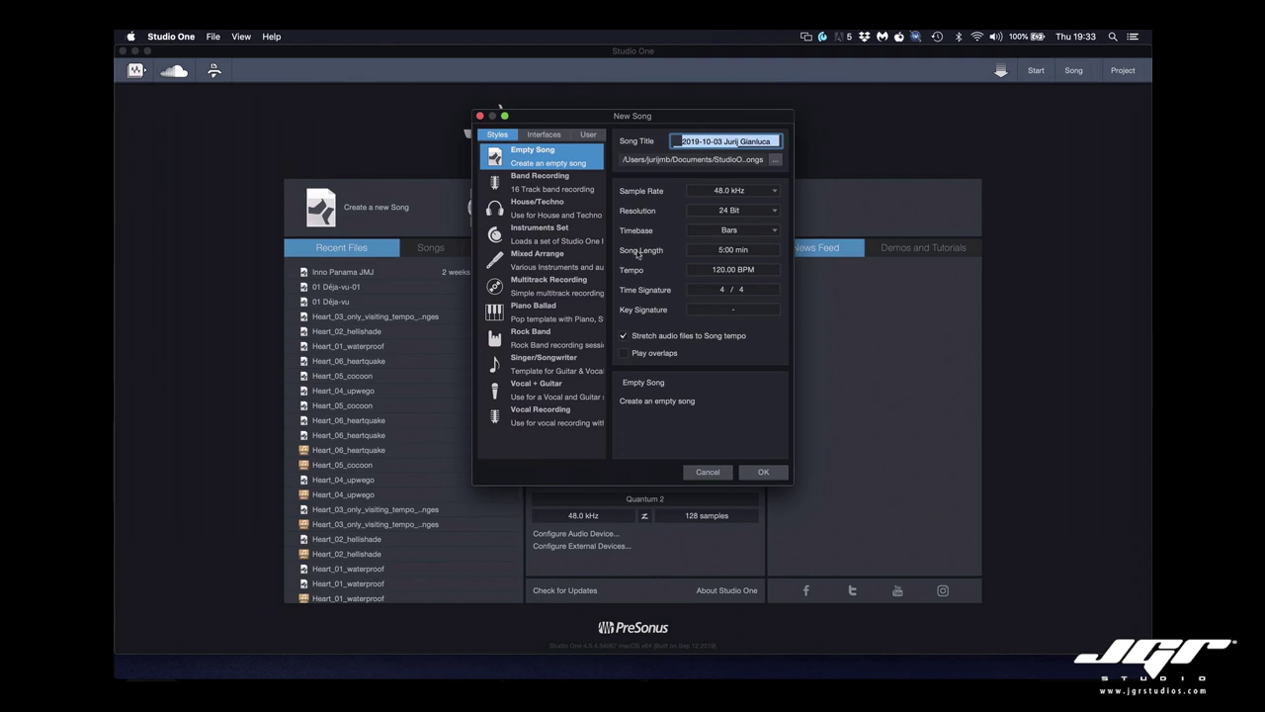
Create an empty song titled "tape" at 48 kHz and 24 bit, and review its audio input assignments
text(tape)
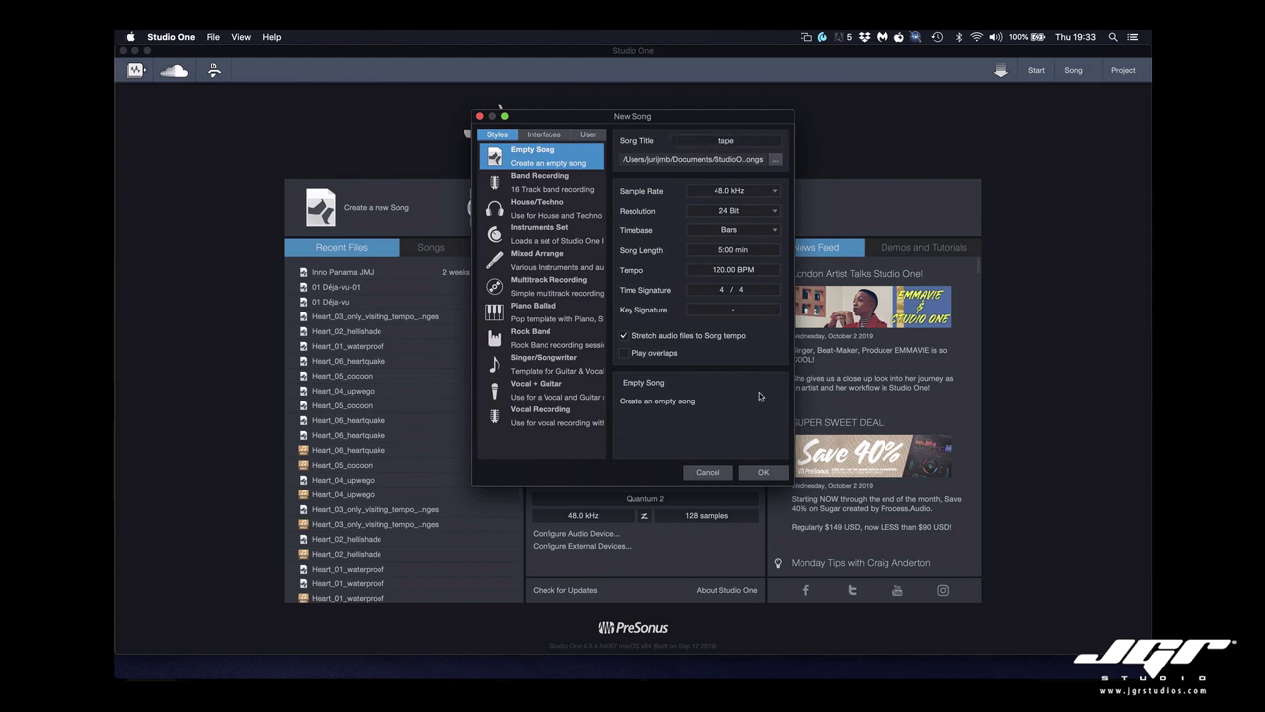
click(763, 472)
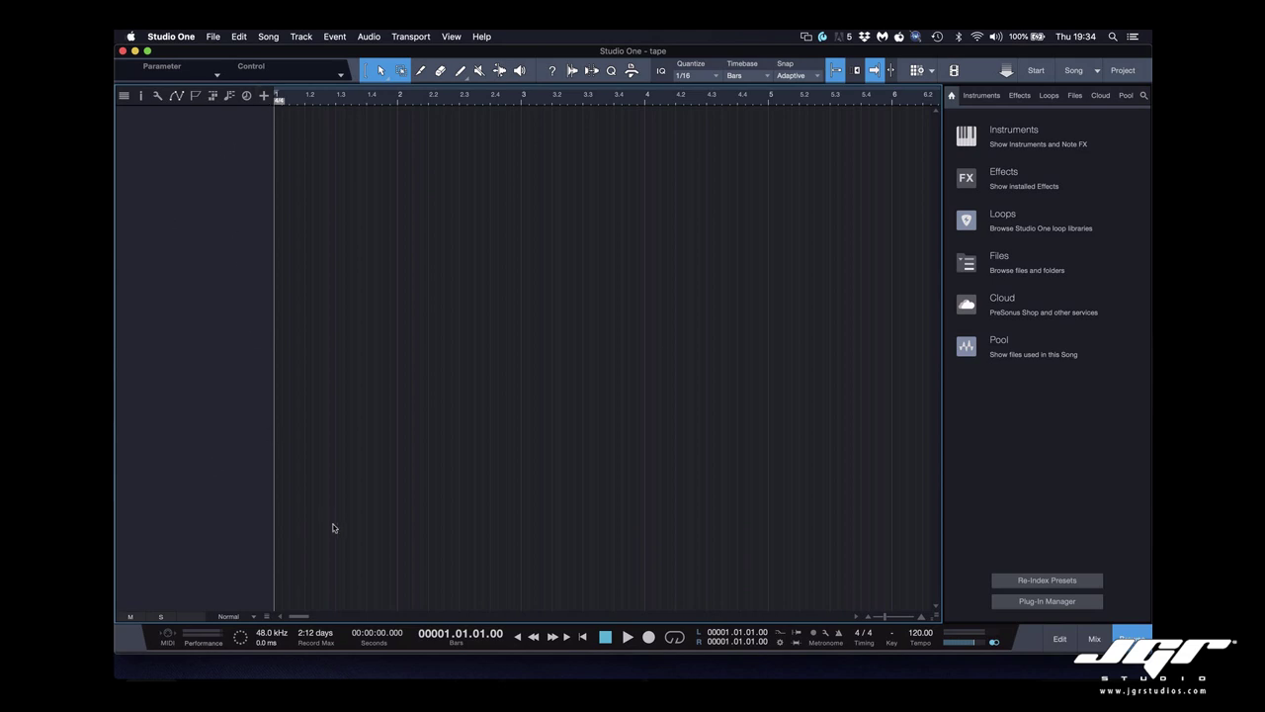
click(273, 633)
click(591, 148)
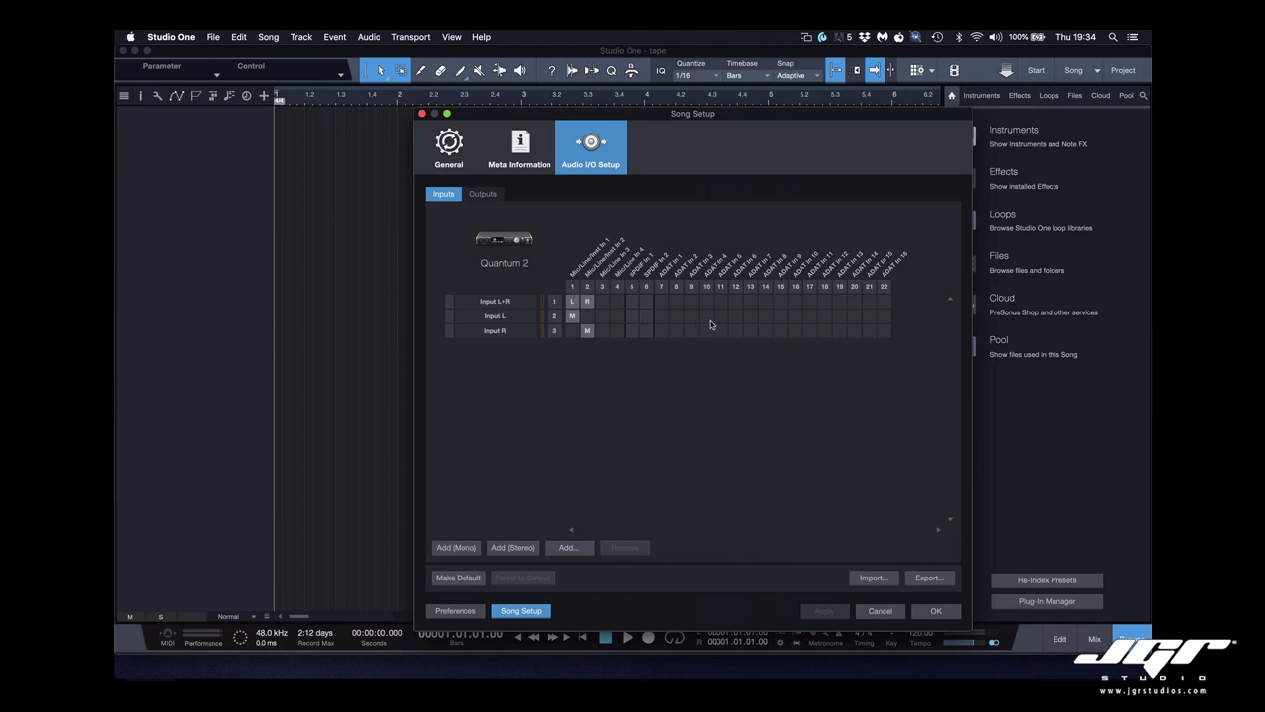
click(935, 611)
Add a stereo audio track named "tape" with Input L+R as its input
click(263, 96)
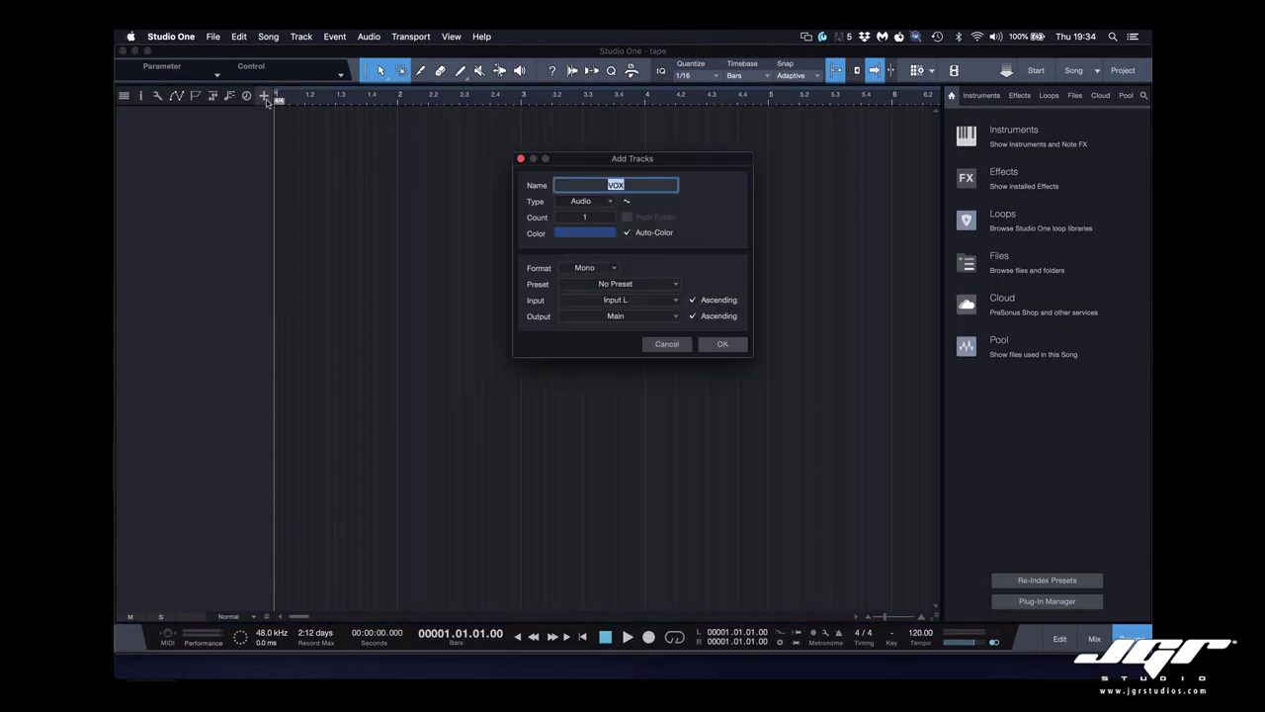
text(tape)
click(591, 268)
click(595, 294)
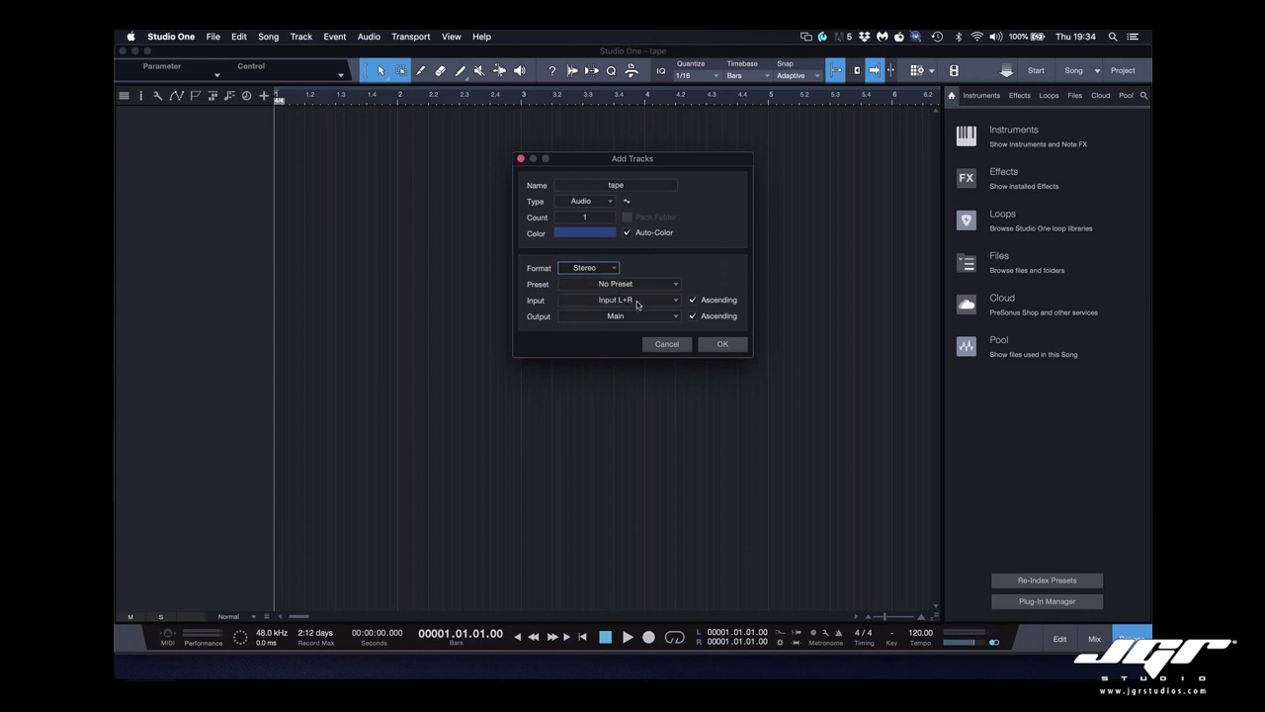
click(721, 343)
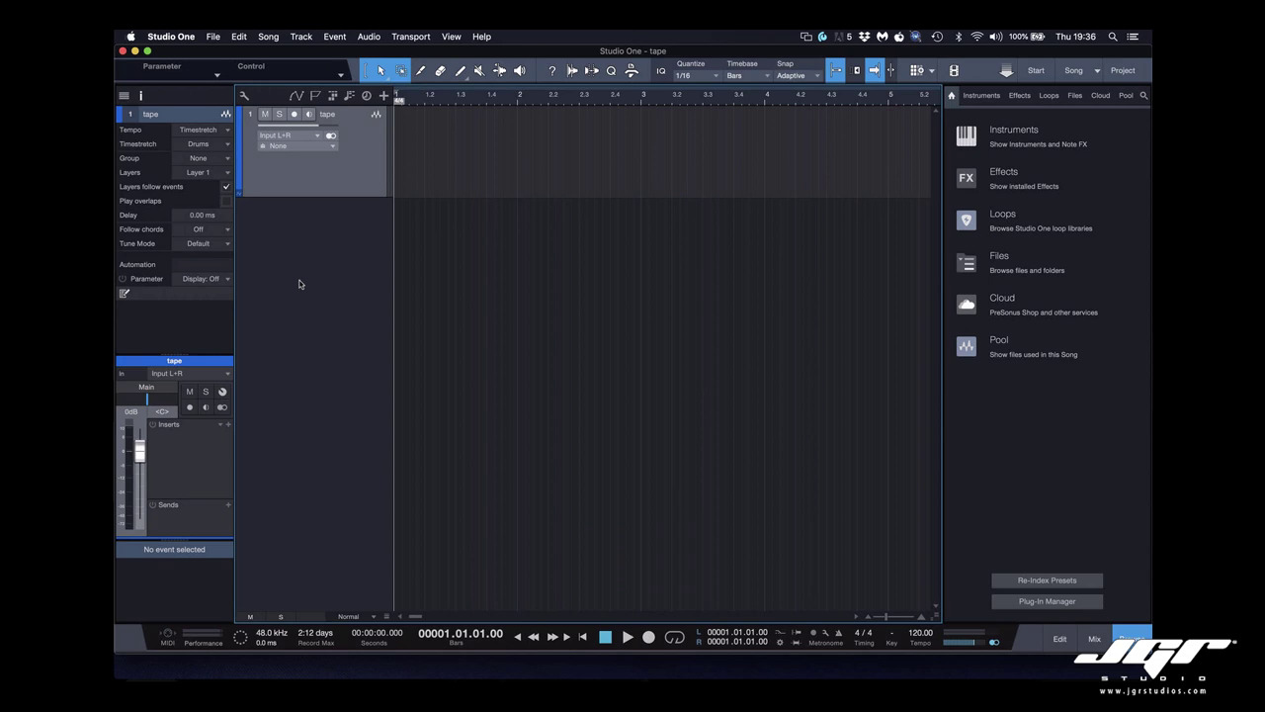
Arm the stereo tape track and record the cassette playback onto it from the start of the song
click(294, 115)
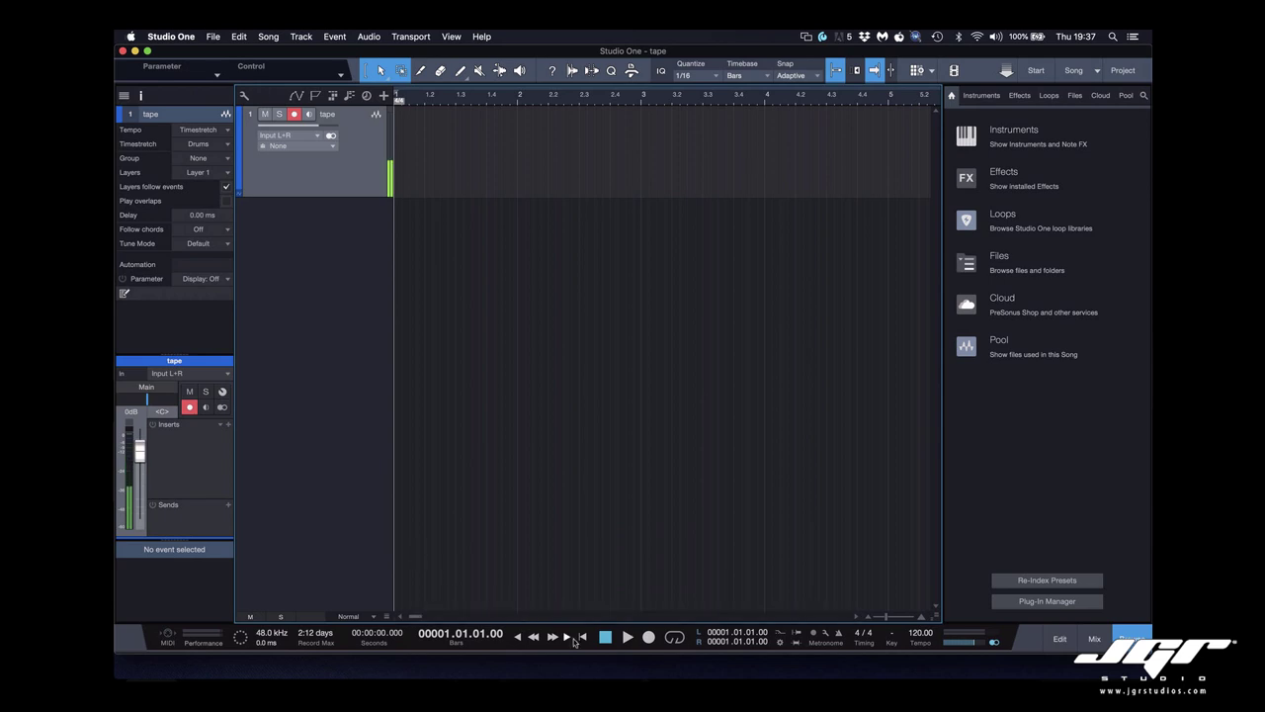
click(648, 637)
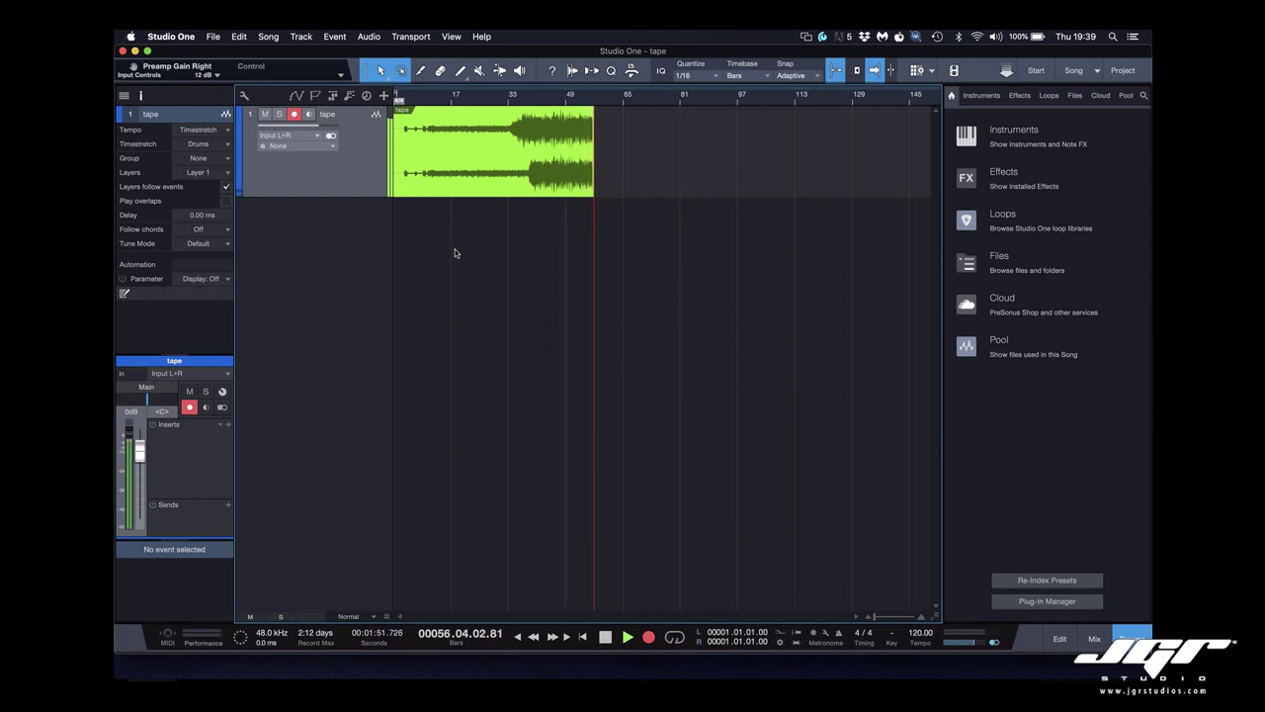
key(space)
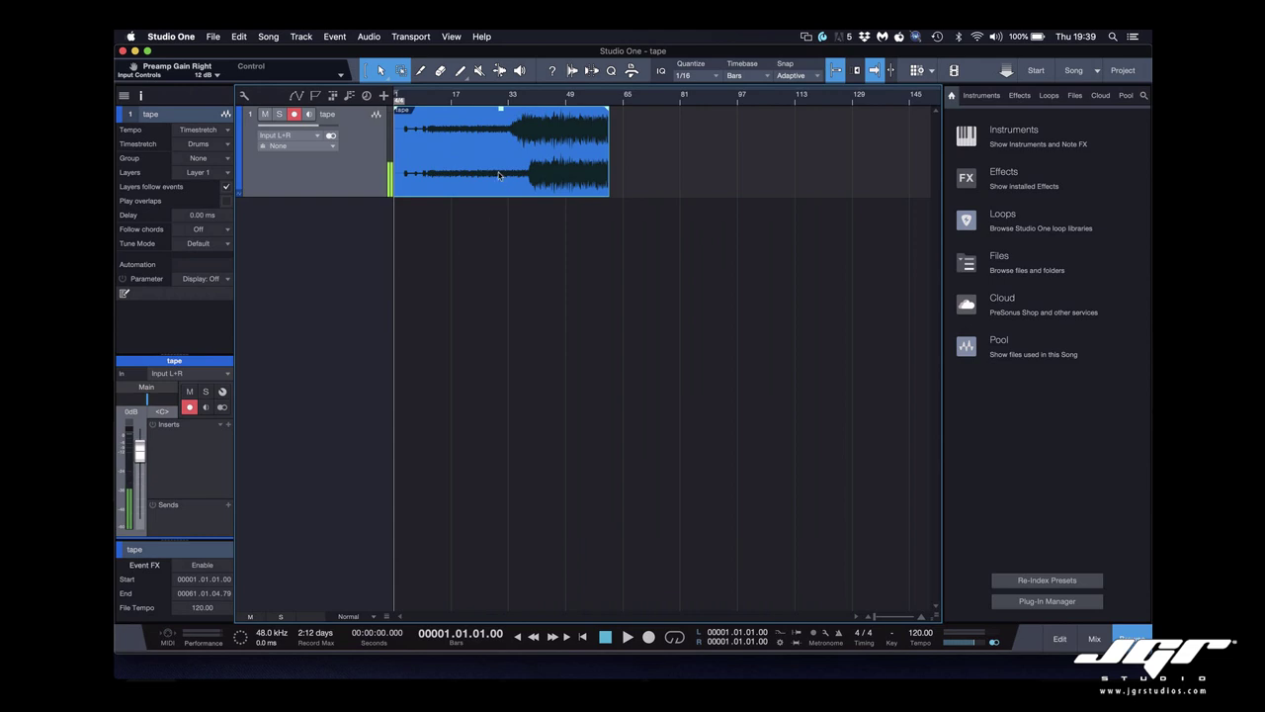
Split the recorded stereo event at bar 34, where the signal gets louder
click(425, 75)
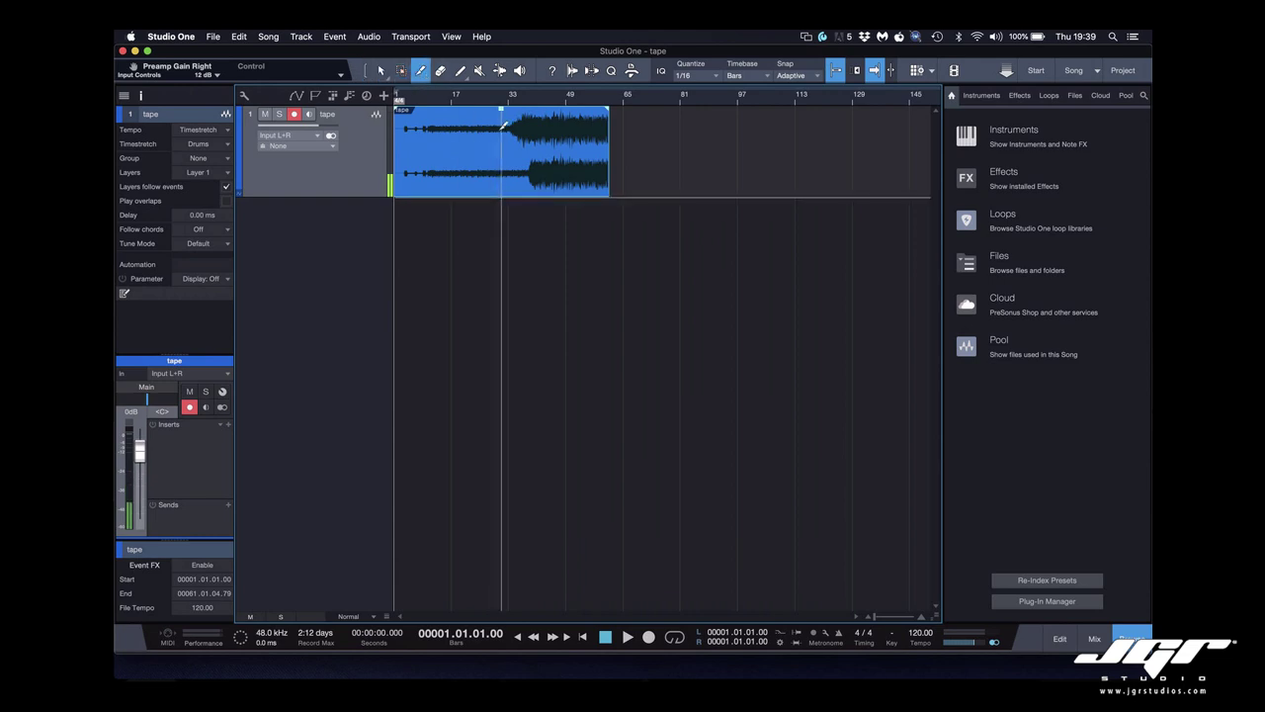
click(512, 148)
click(381, 73)
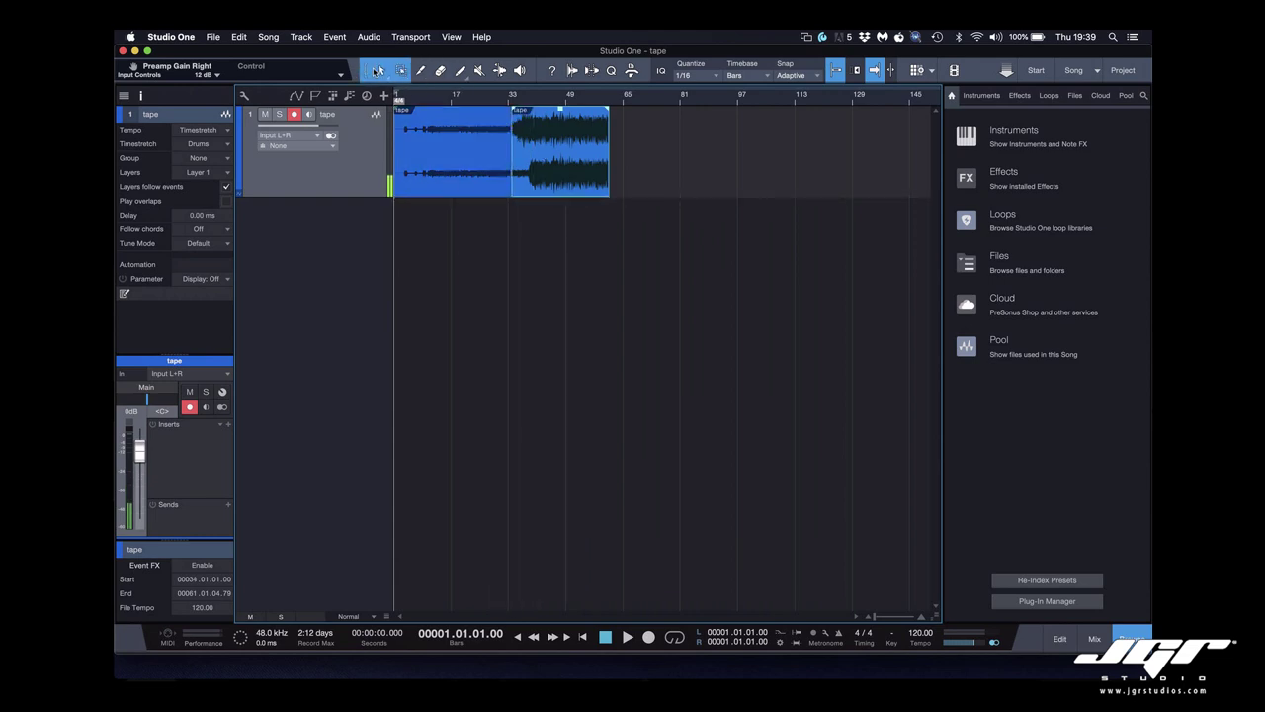
click(387, 77)
Raise the volume of the quieter first event on the stereo track
click(554, 224)
click(470, 148)
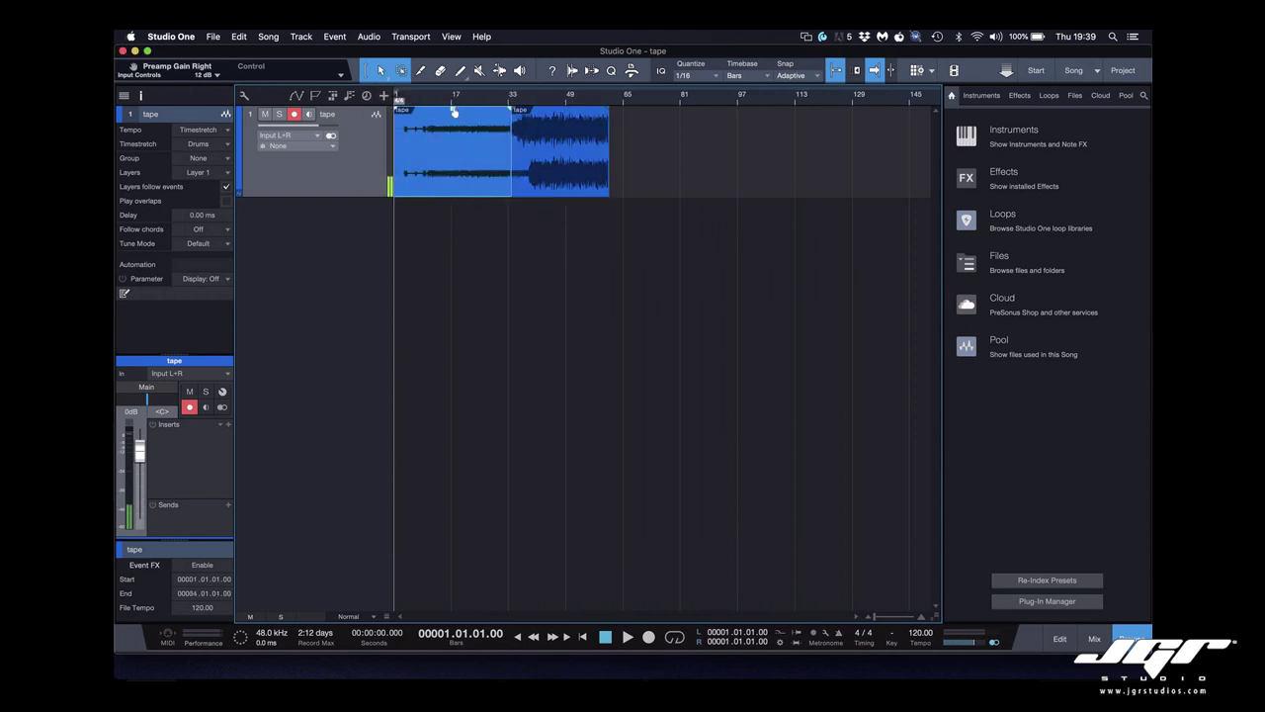
drag(455, 113, 454, 92)
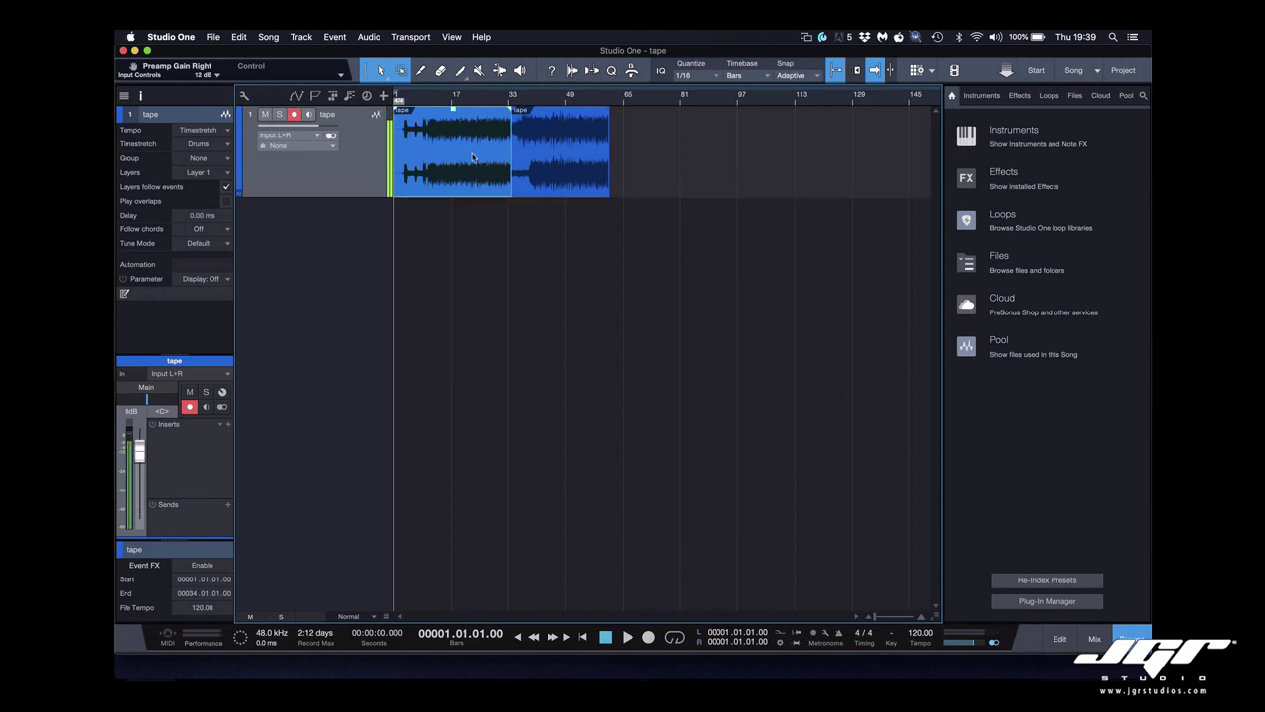
Set the loop range across both recorded events, from bar 1 to bar 62
click(562, 156)
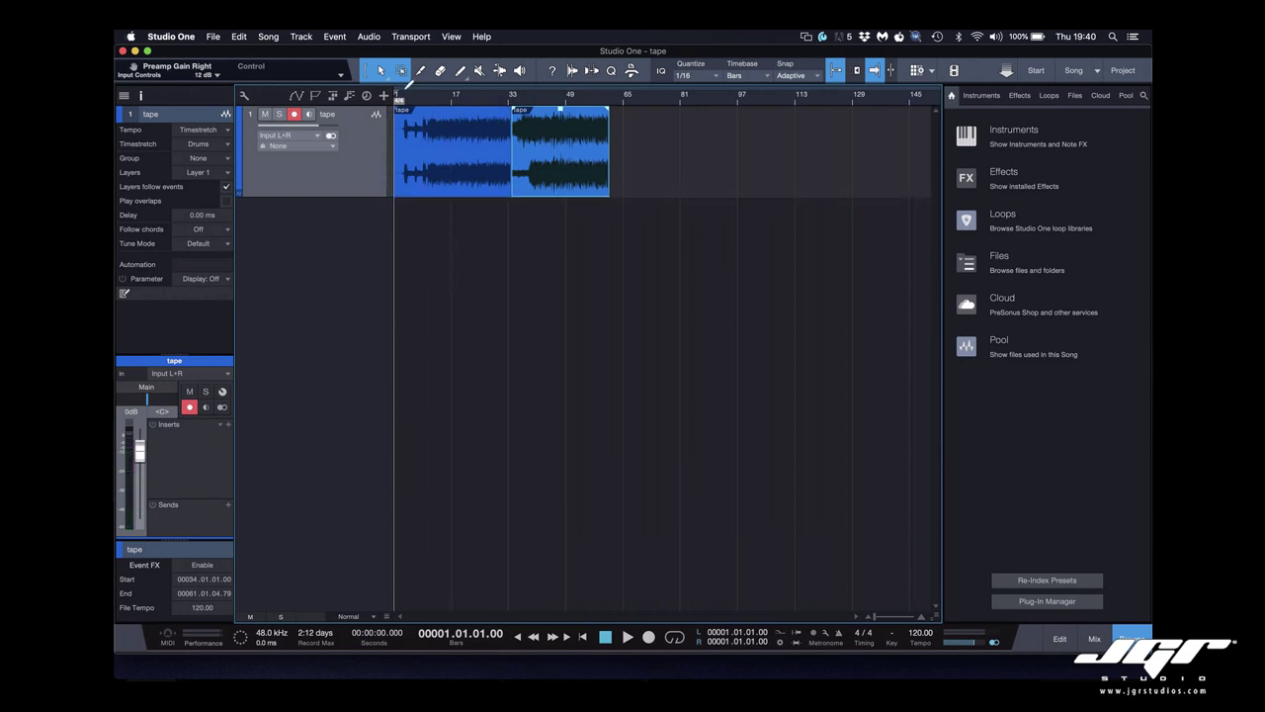
drag(396, 90, 612, 91)
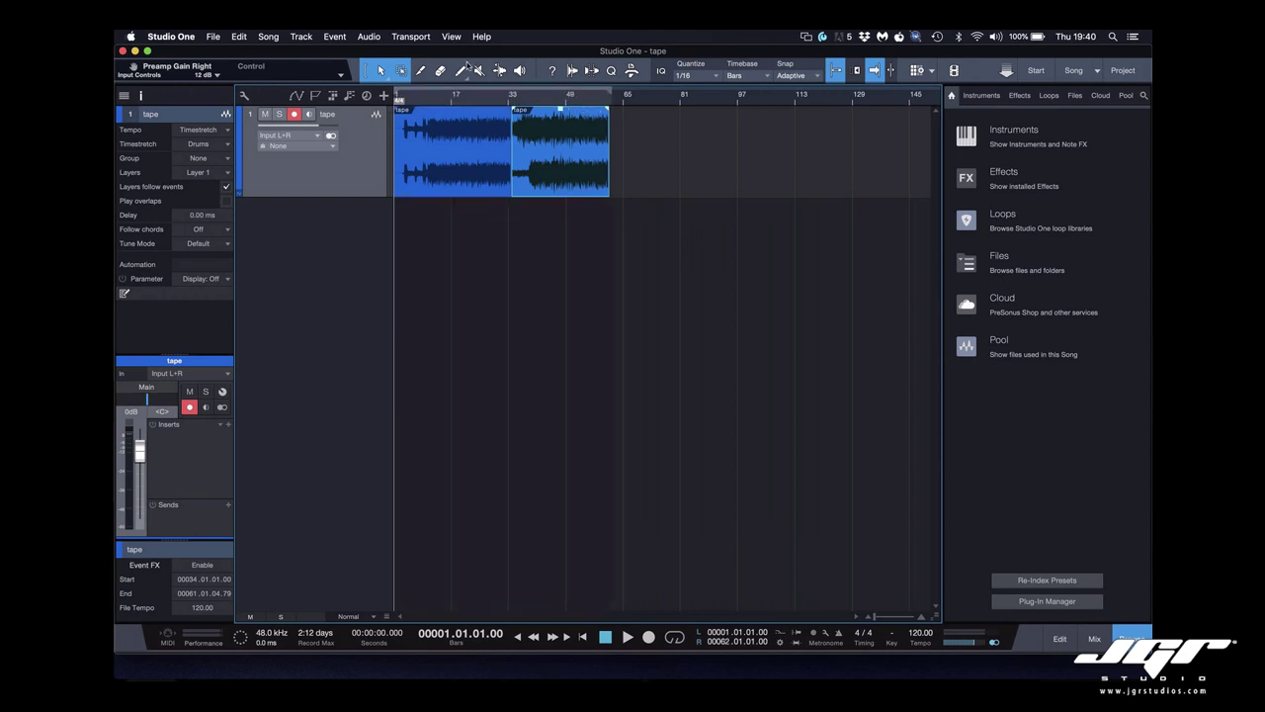
Start a mixdown export of the loop range and choose the MP3 file format
click(269, 37)
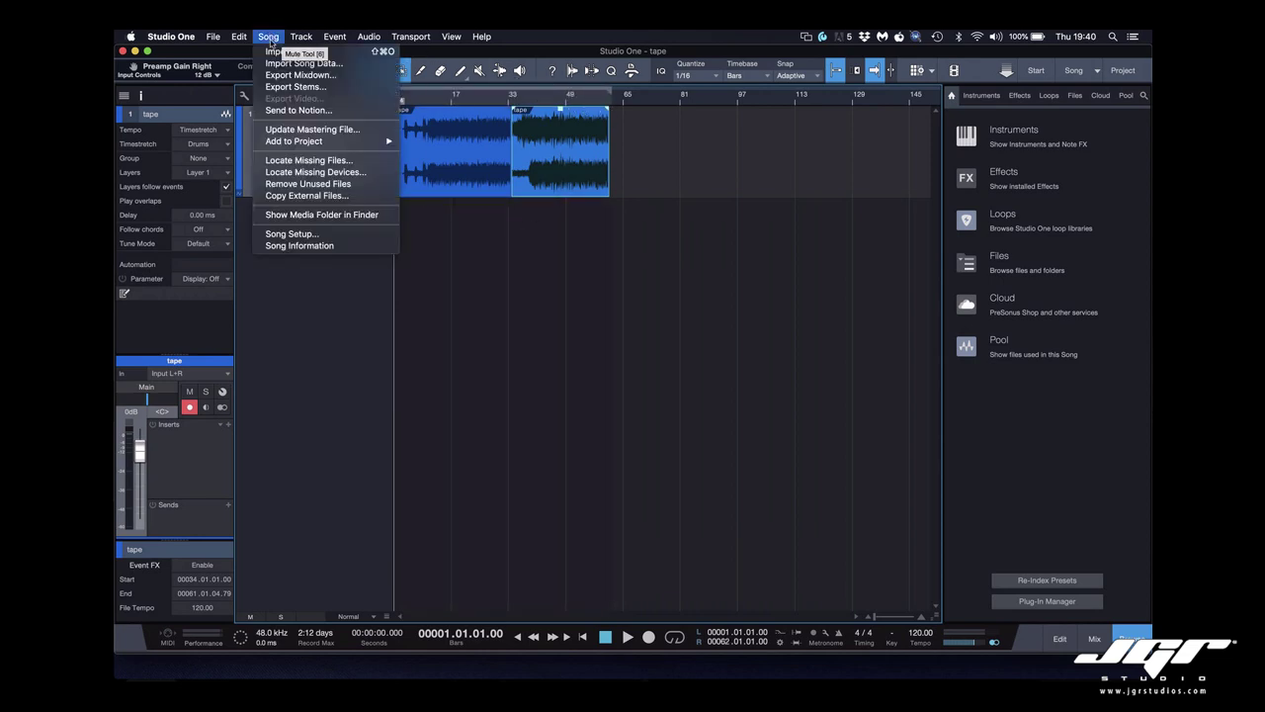
click(301, 74)
click(499, 262)
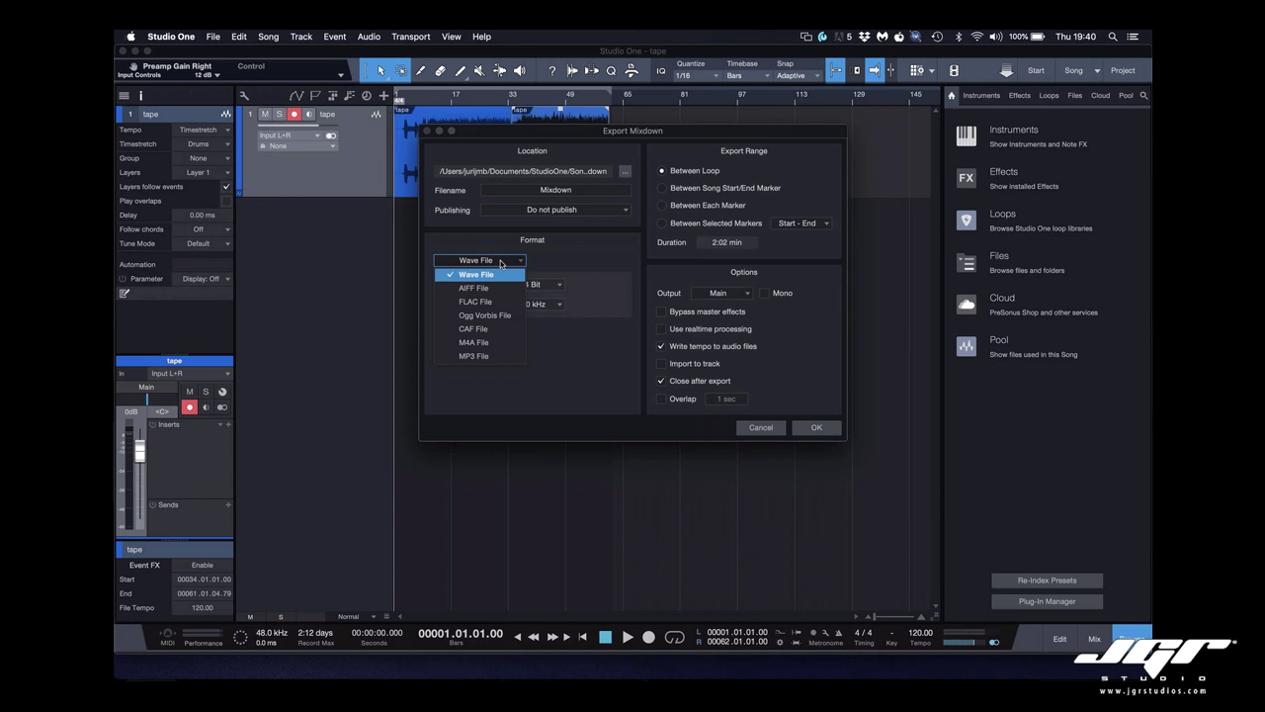
click(491, 357)
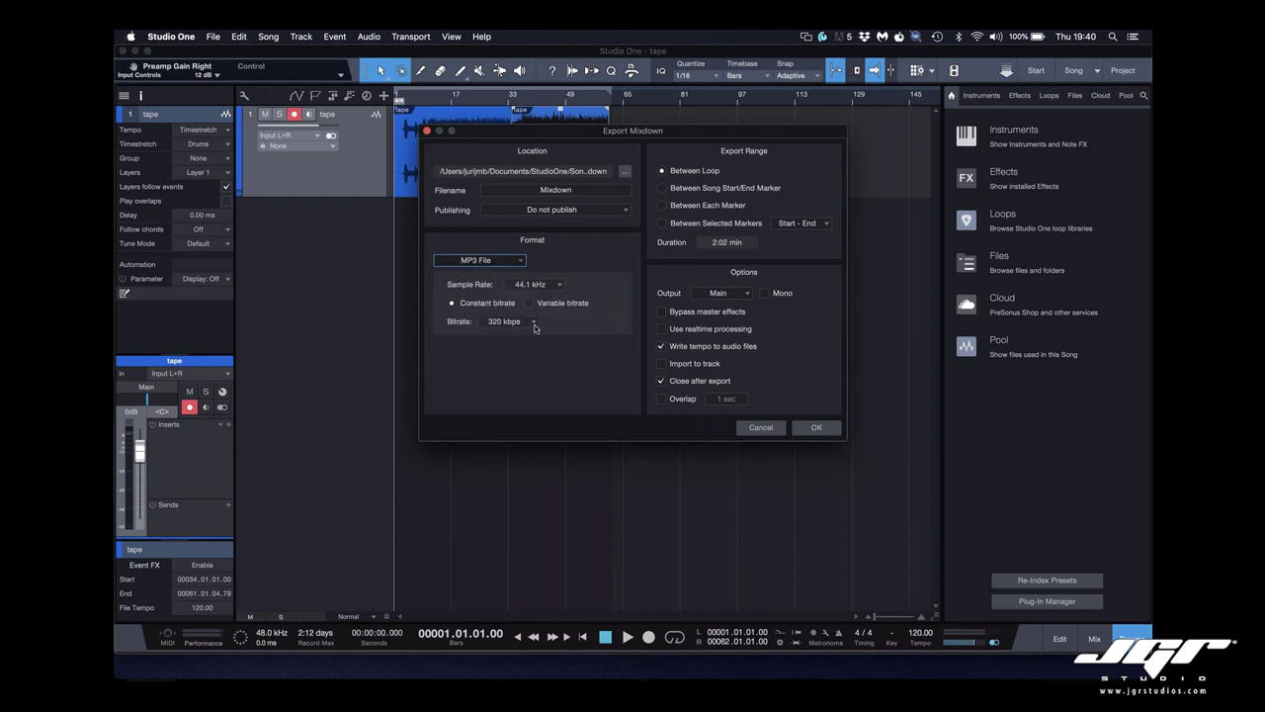
Configure the mixdown as a wave file at 24 bit and 48 kHz, and cancel the export
click(479, 260)
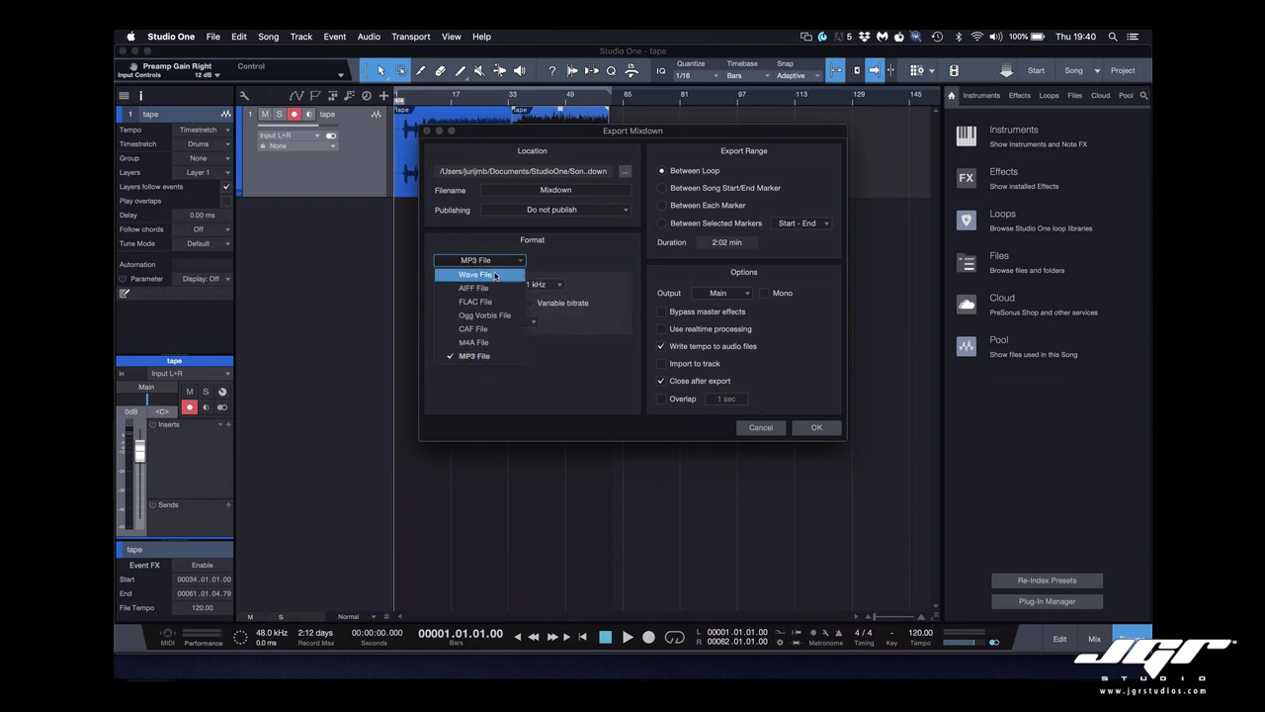
click(497, 283)
click(538, 285)
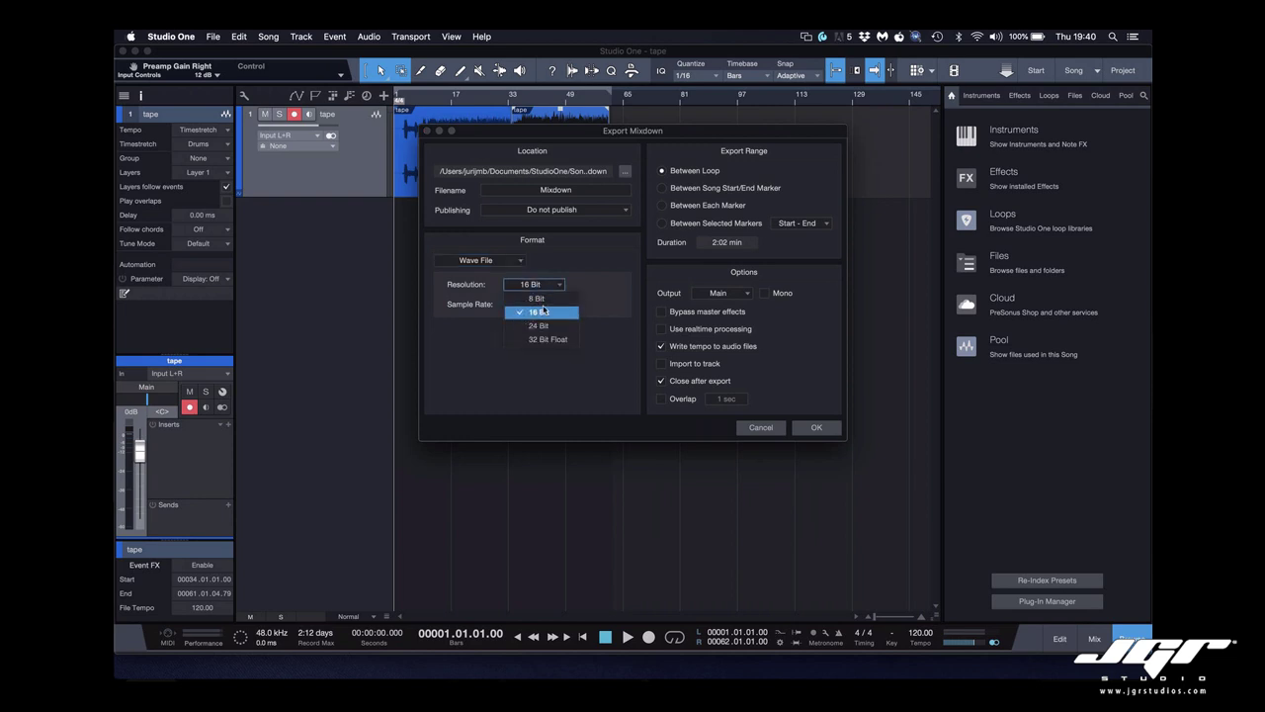
click(541, 312)
click(540, 305)
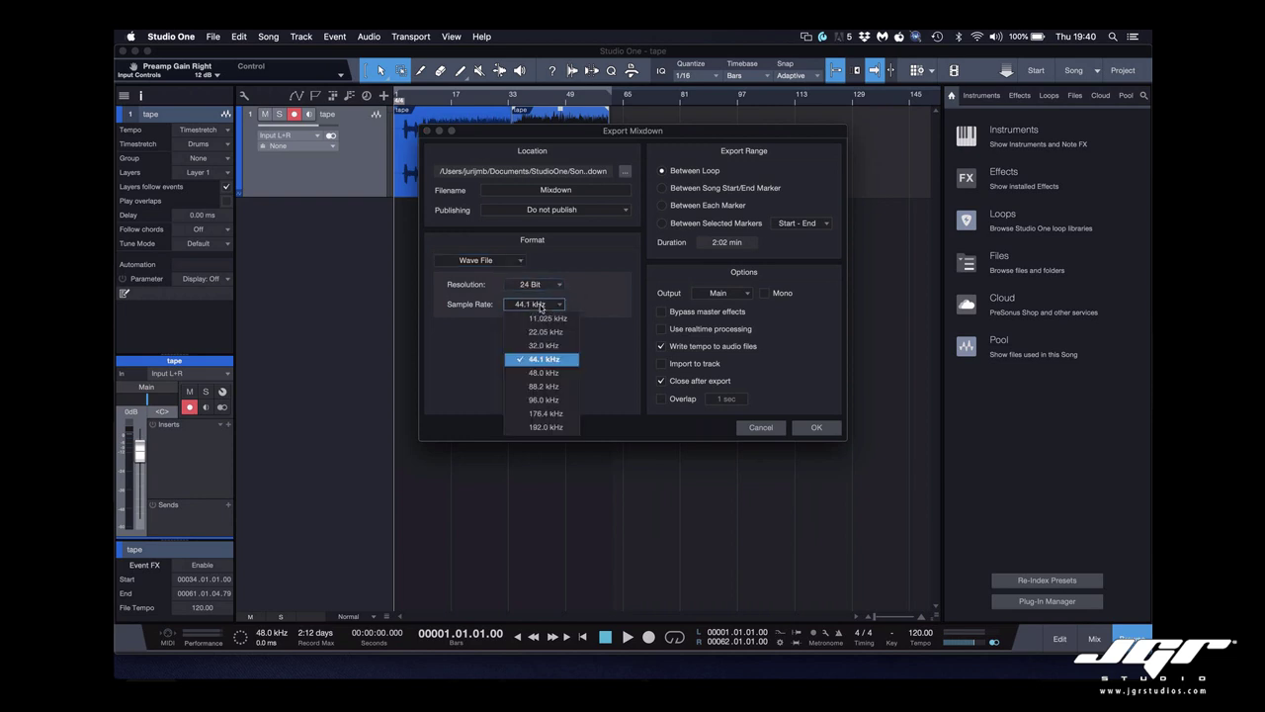
click(543, 368)
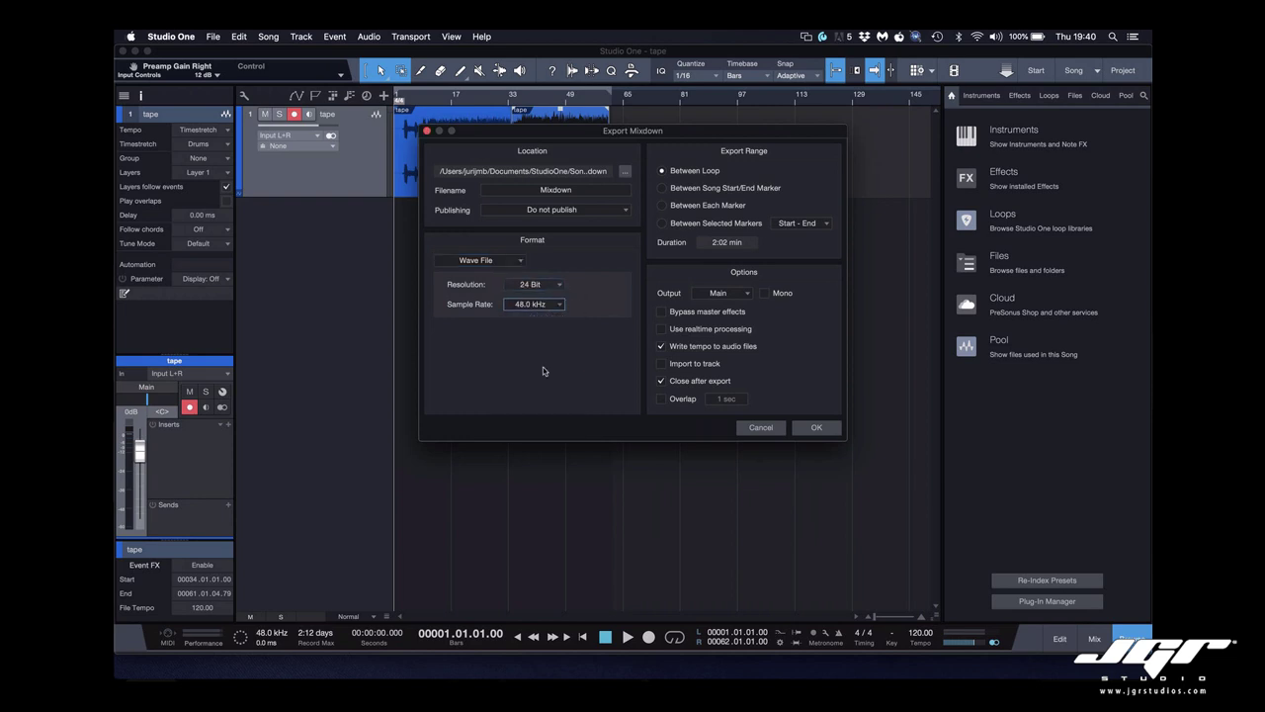
click(759, 427)
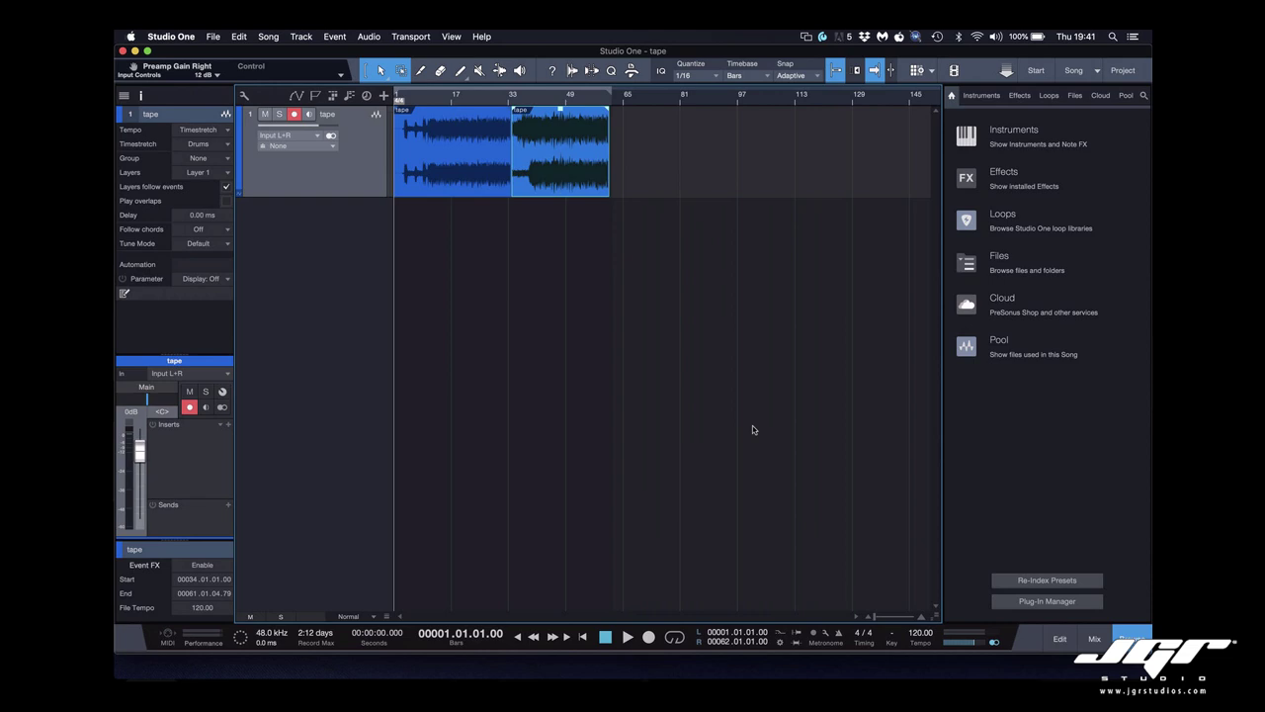
Add a second audio track named "tape" in mono format with Input L as its input
click(384, 95)
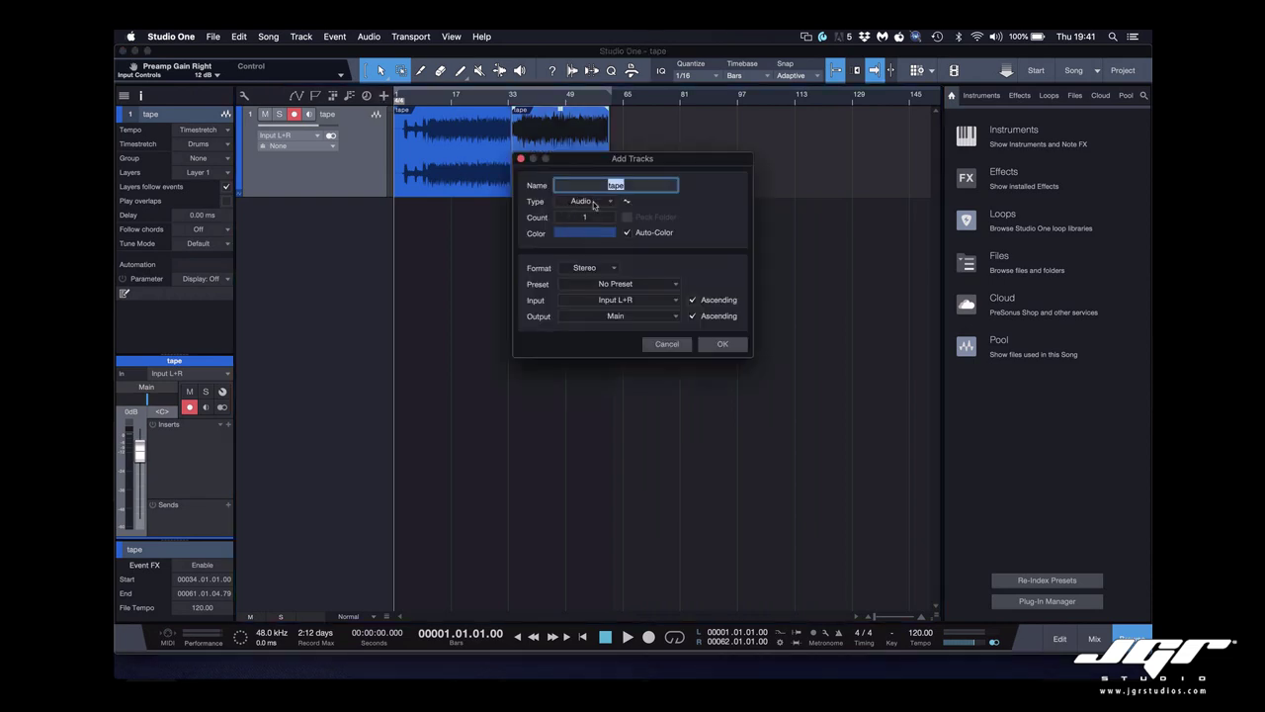
click(598, 268)
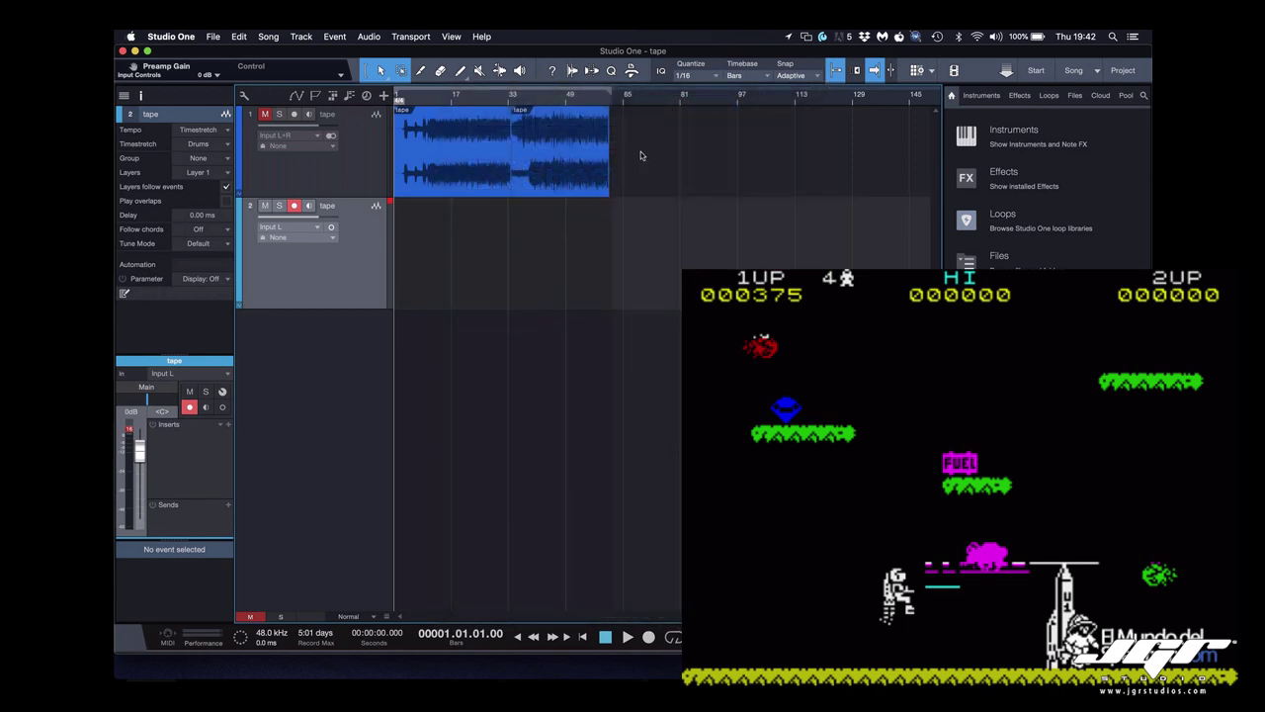
Record the tape signal onto the mono second track from bar 1 to about bar 49
drag(640, 153, 468, 152)
click(369, 305)
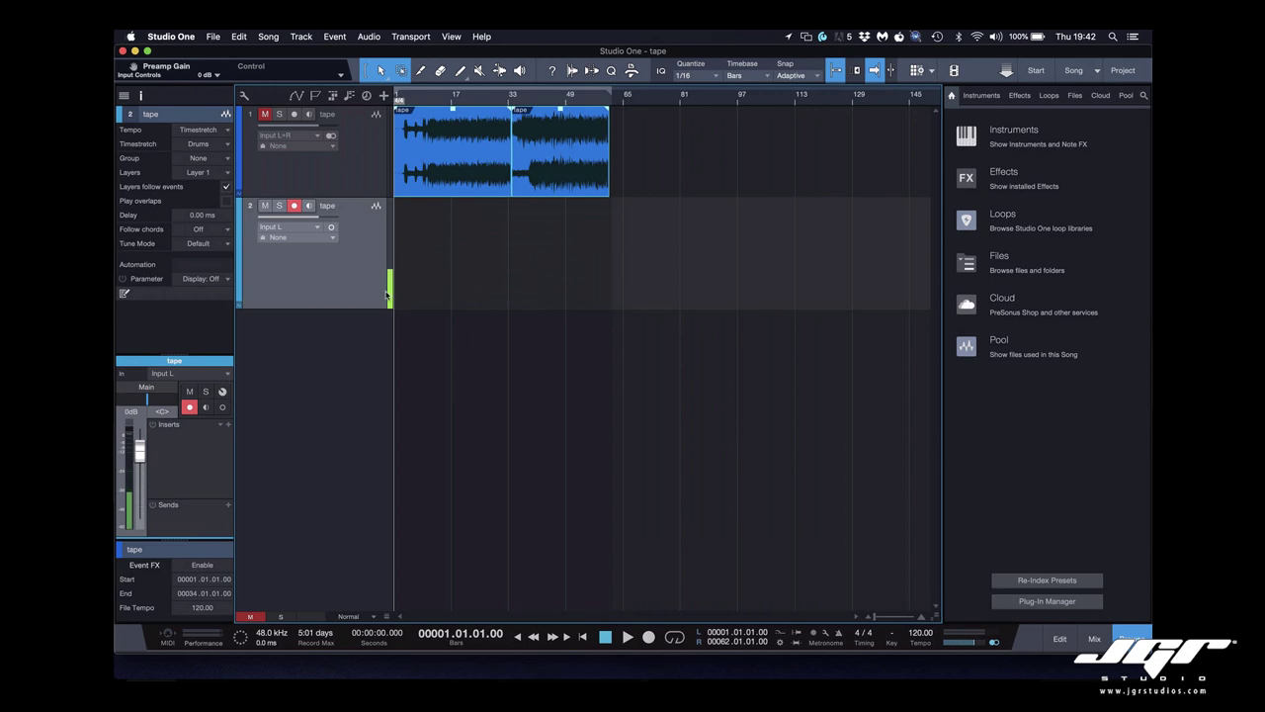
click(648, 636)
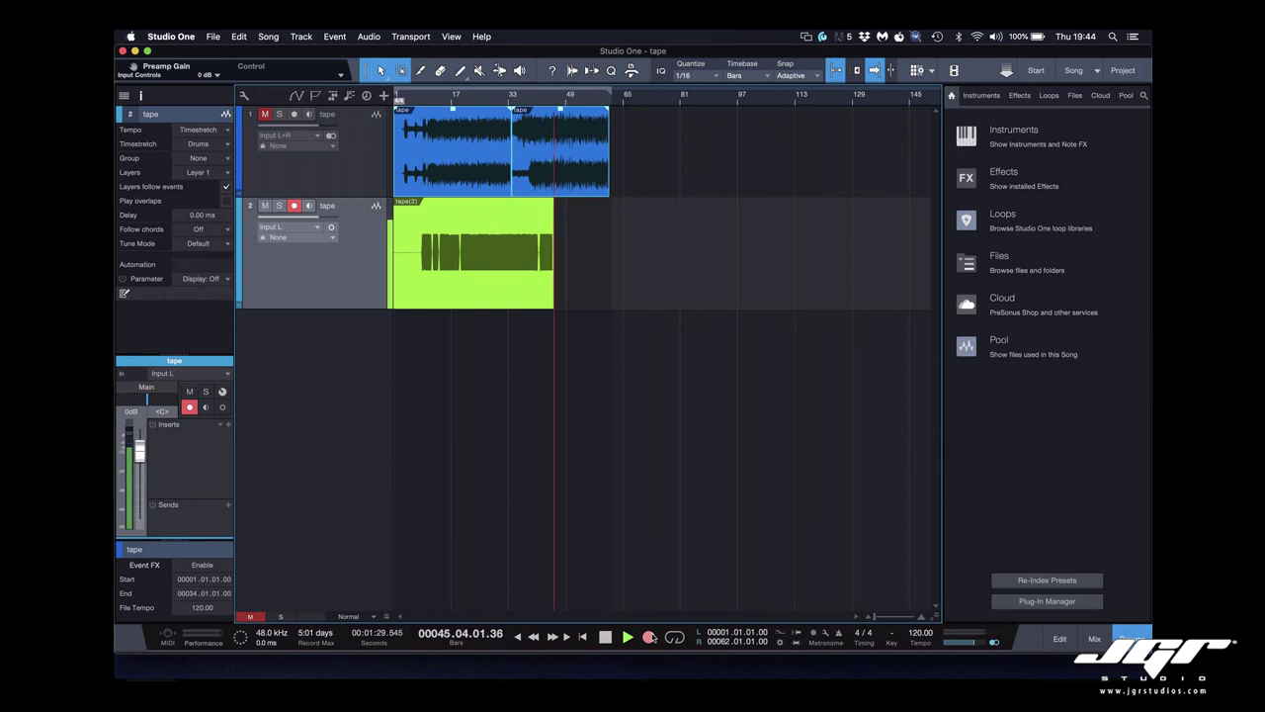
key(space)
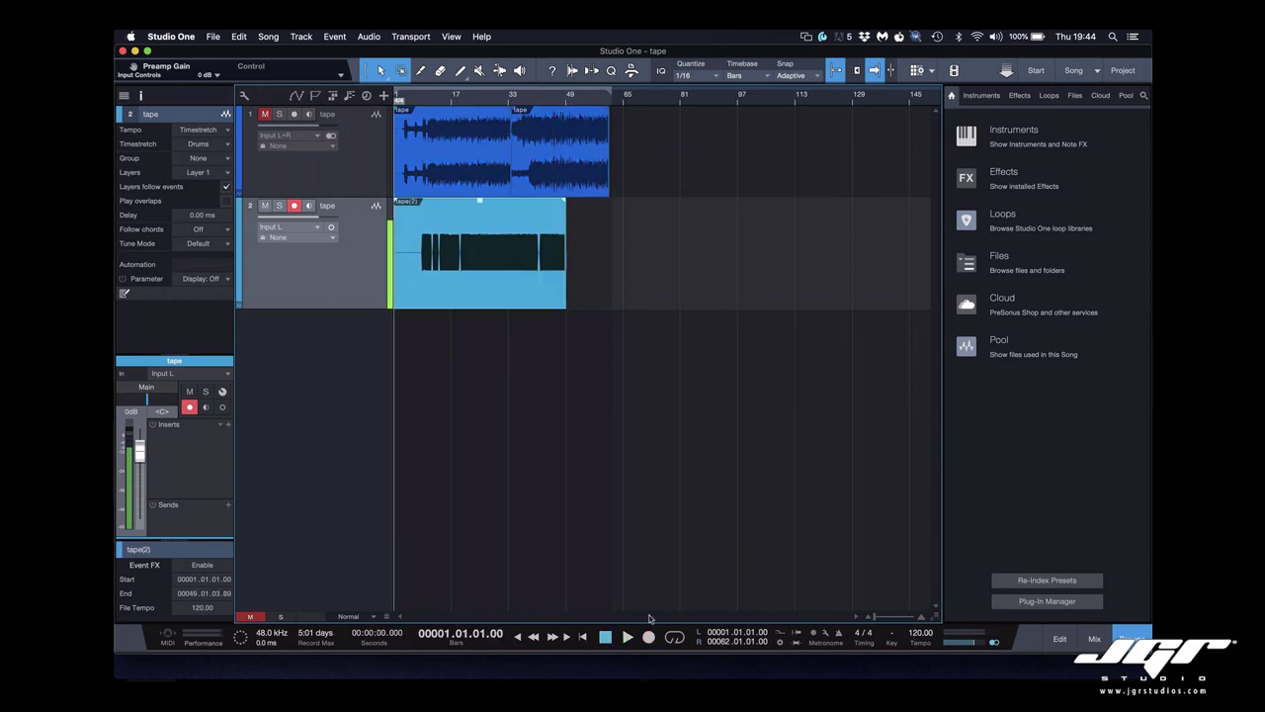